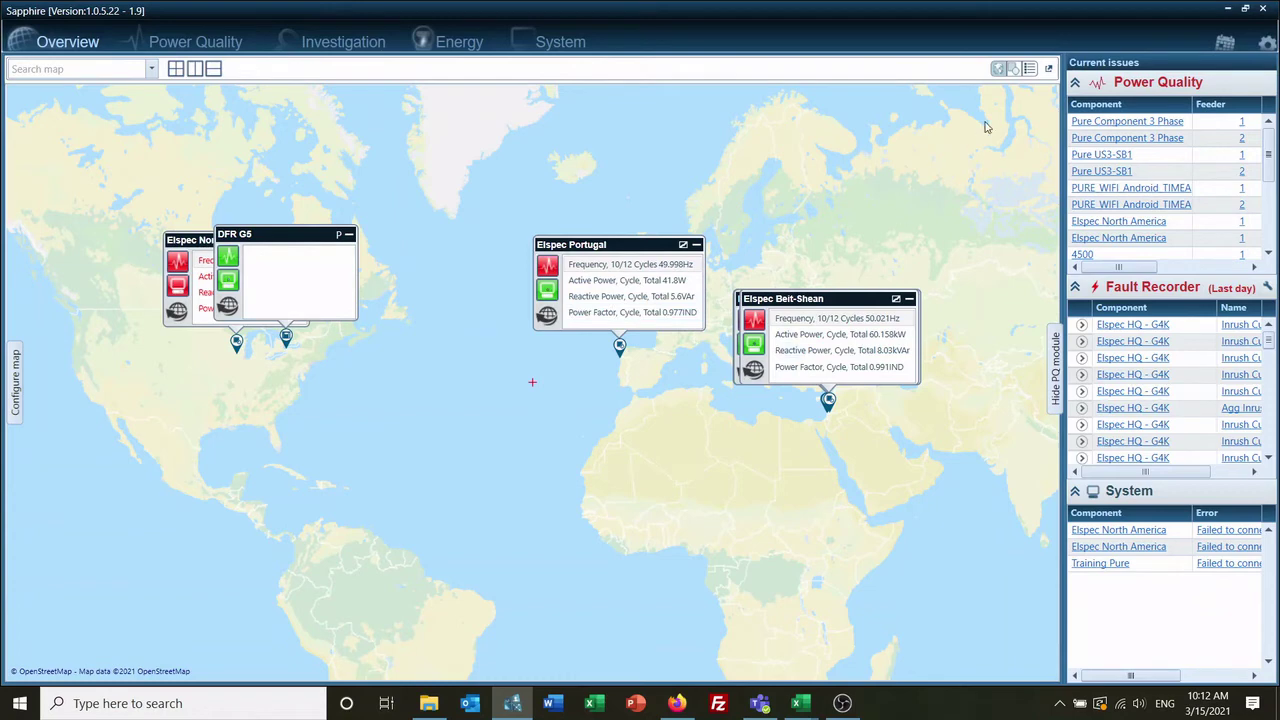
- Switch the overview to the line diagram view, then back to the world map
click(1013, 69)
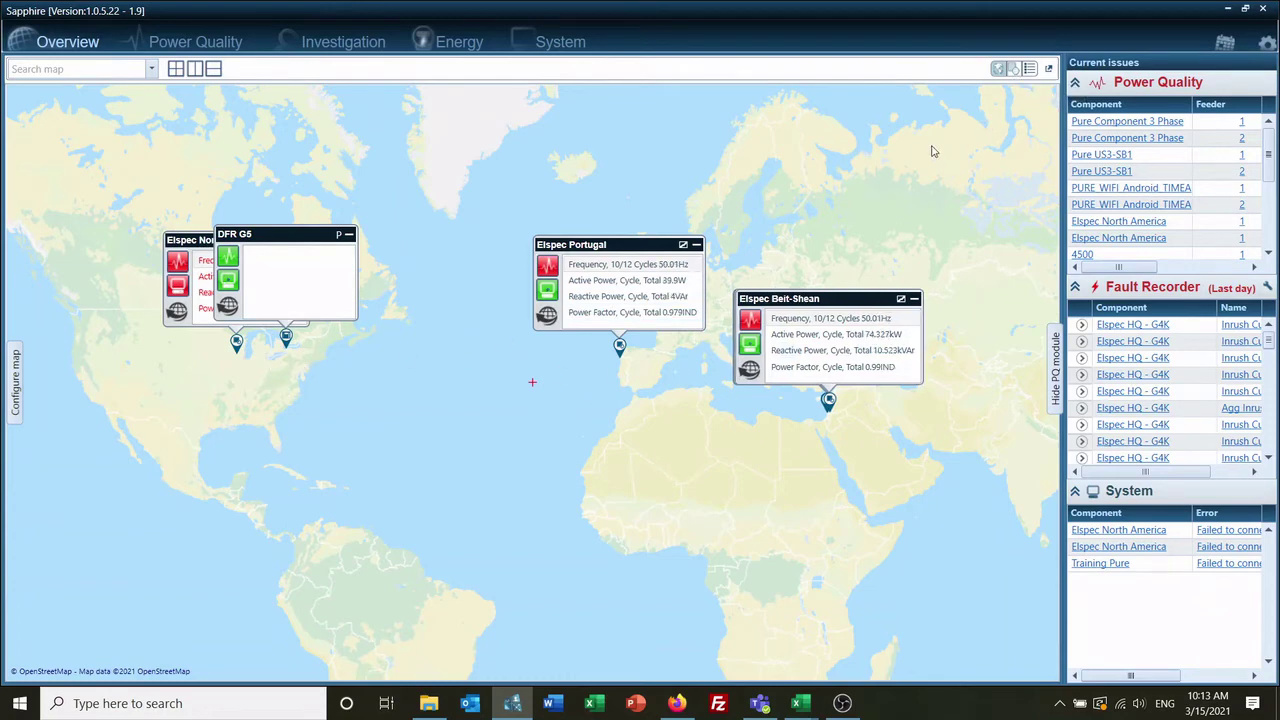
click(1013, 70)
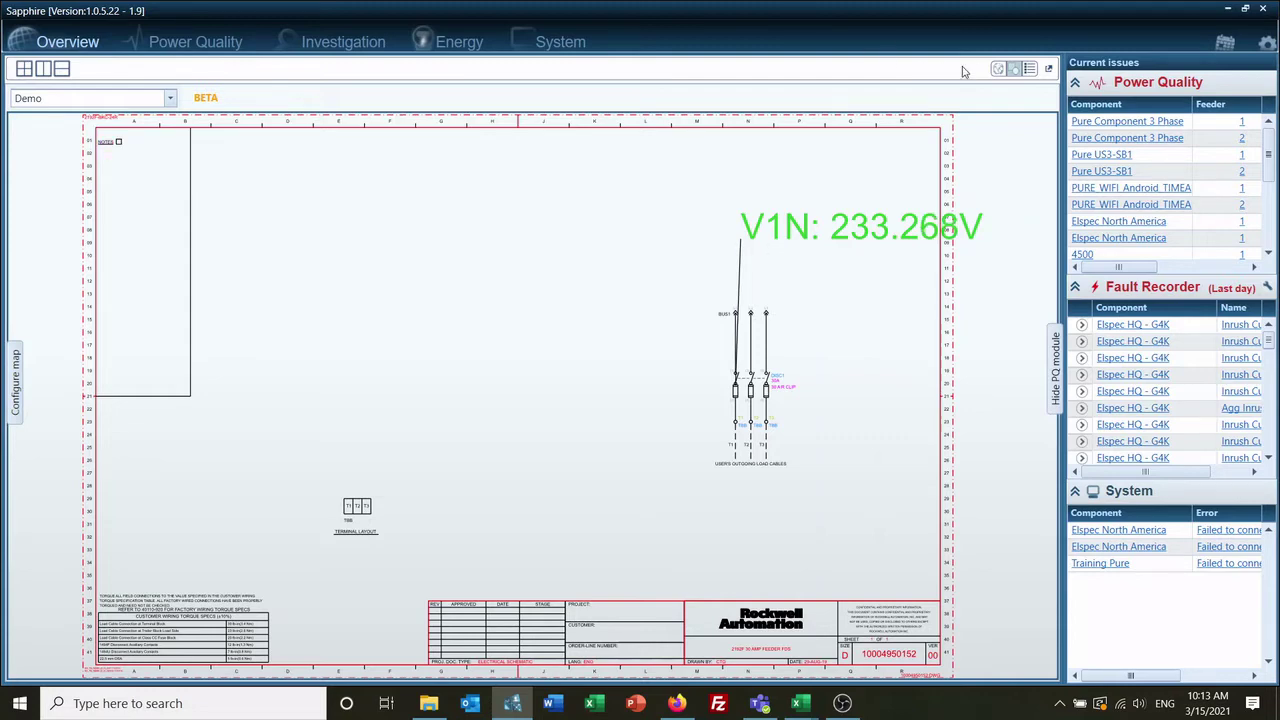
click(997, 70)
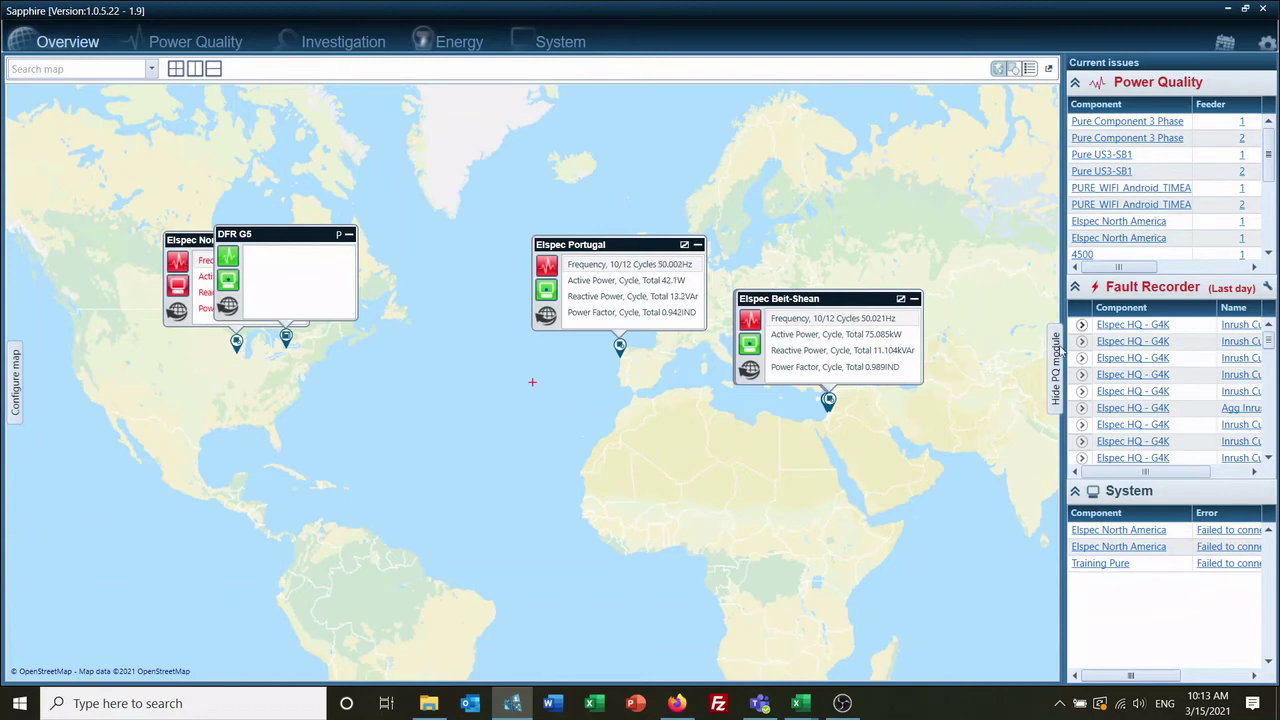
- Hide and restore the Current issues panel, then widen it to show more columns
click(1054, 372)
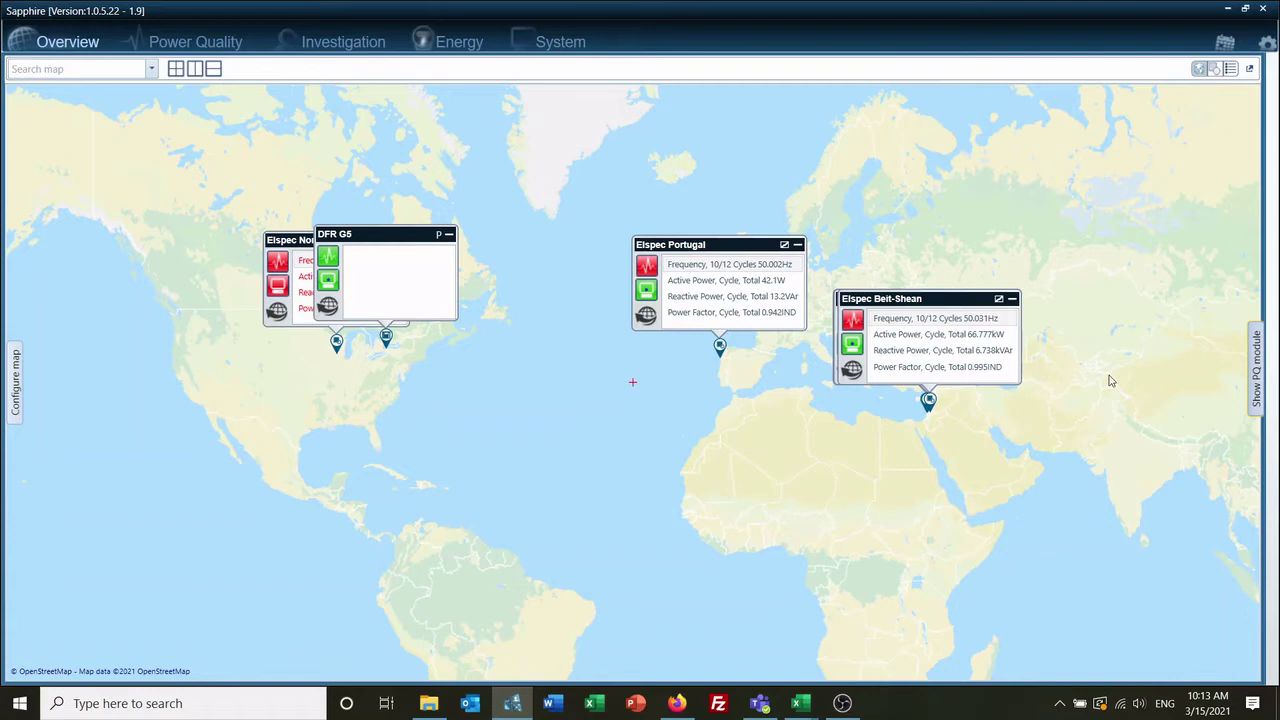
click(1257, 397)
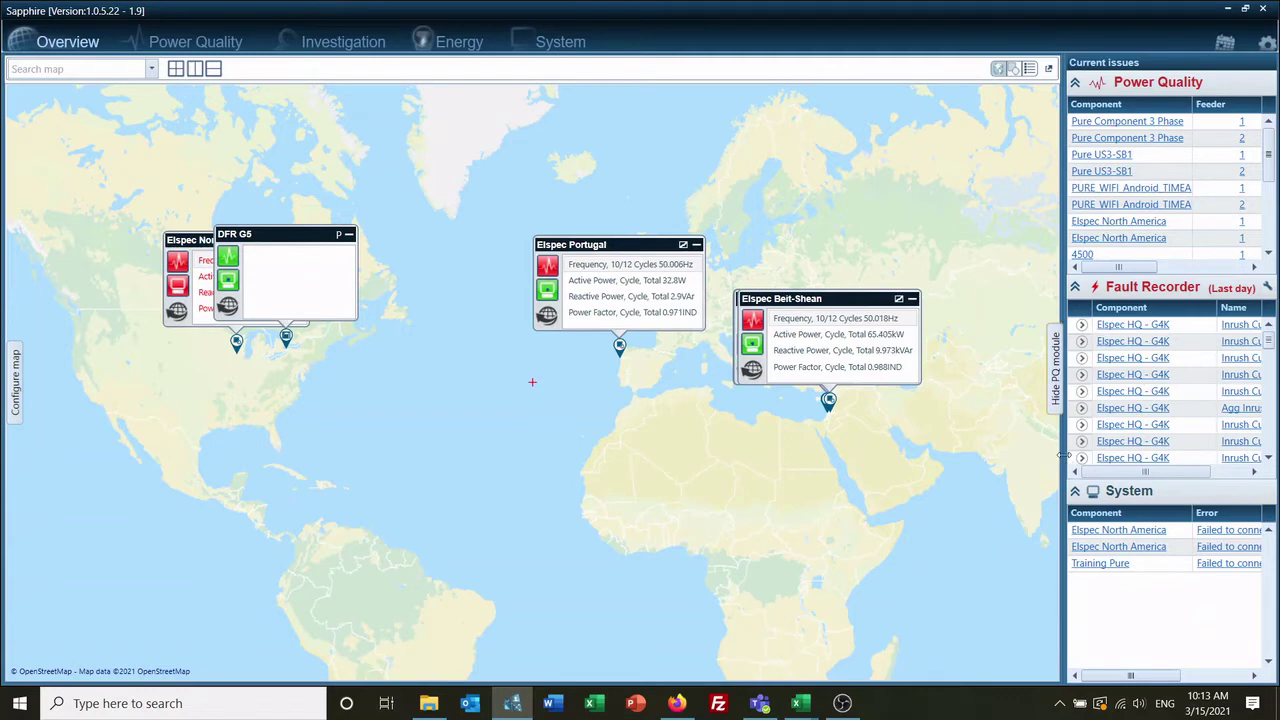
drag(1063, 455, 1005, 461)
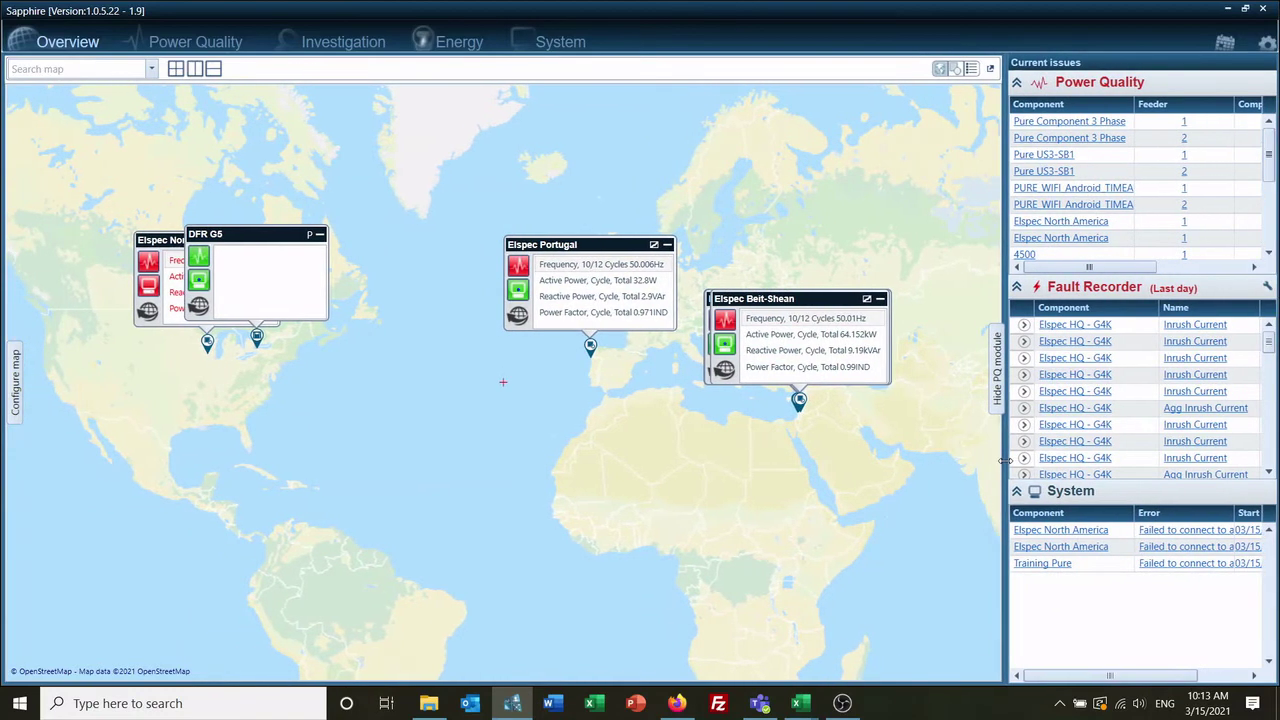
click(1265, 289)
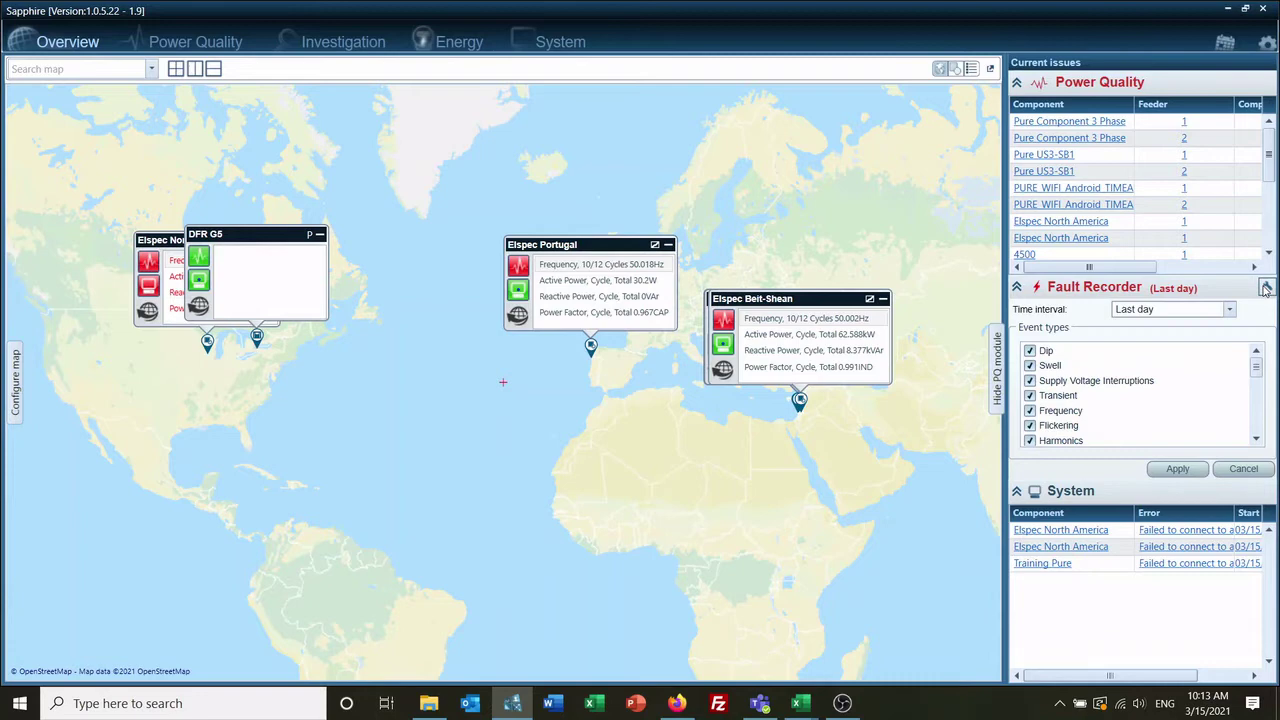
click(1229, 310)
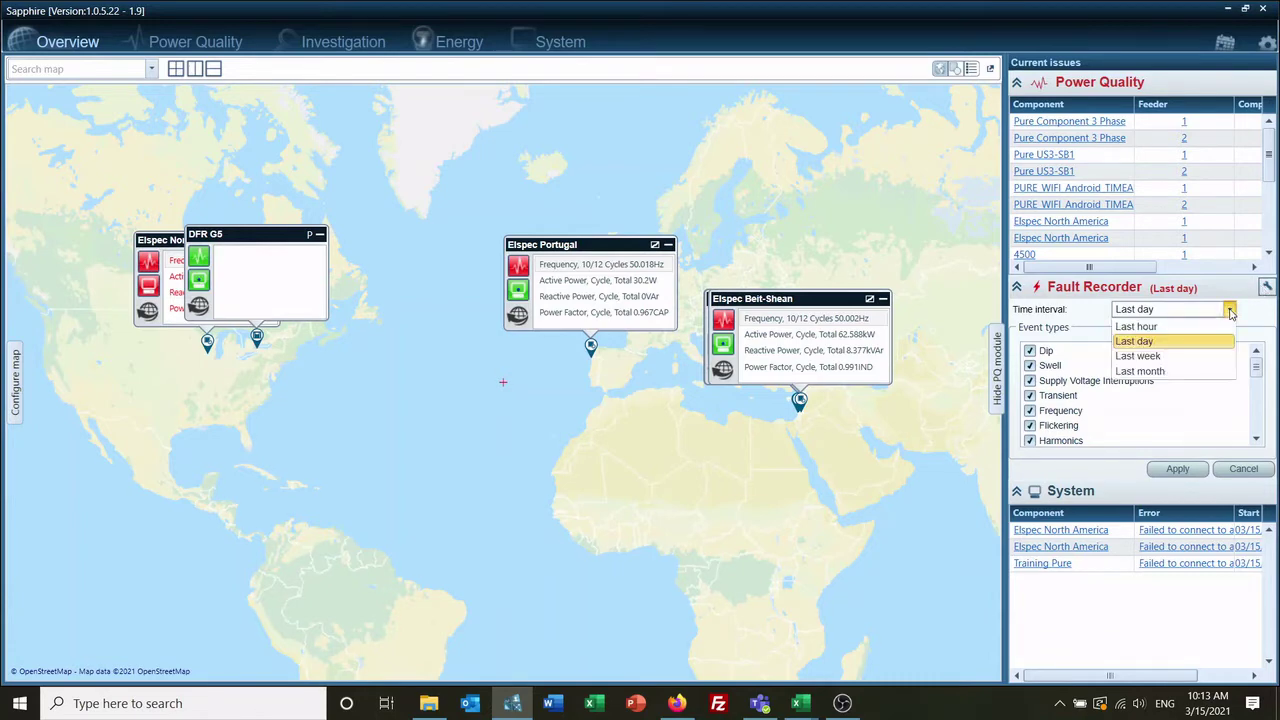
click(1230, 311)
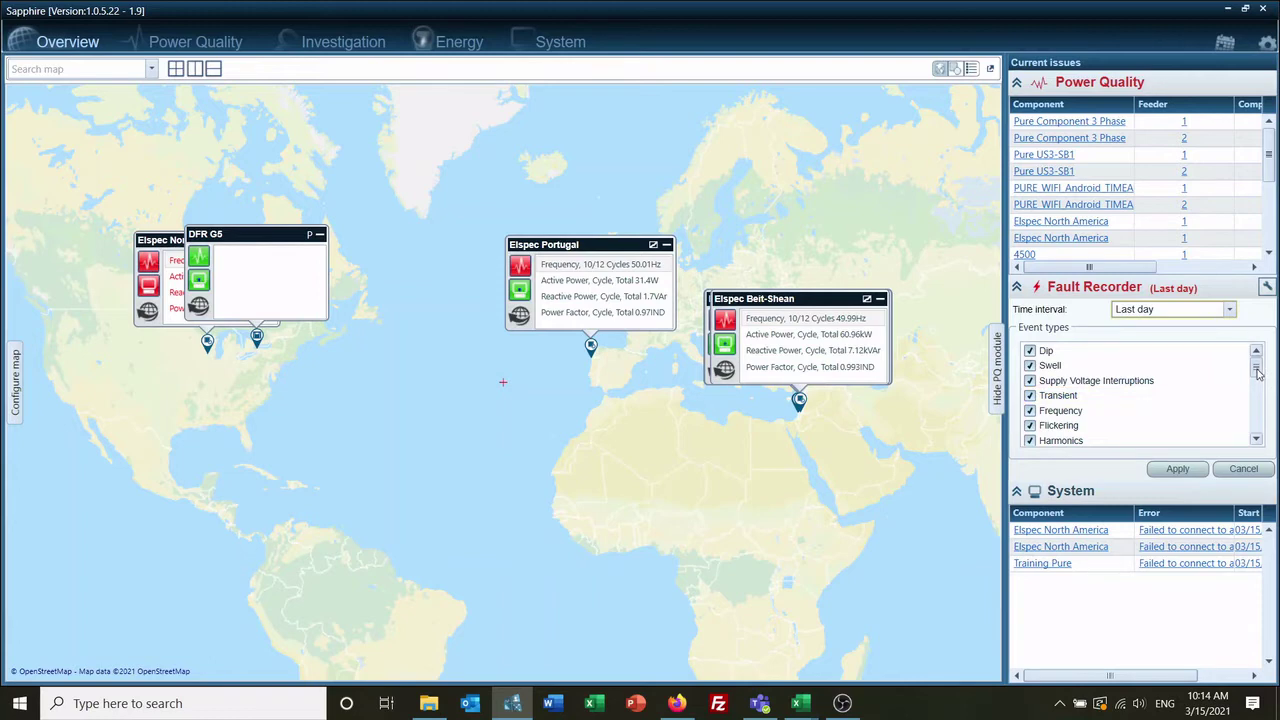
drag(1258, 372, 1250, 340)
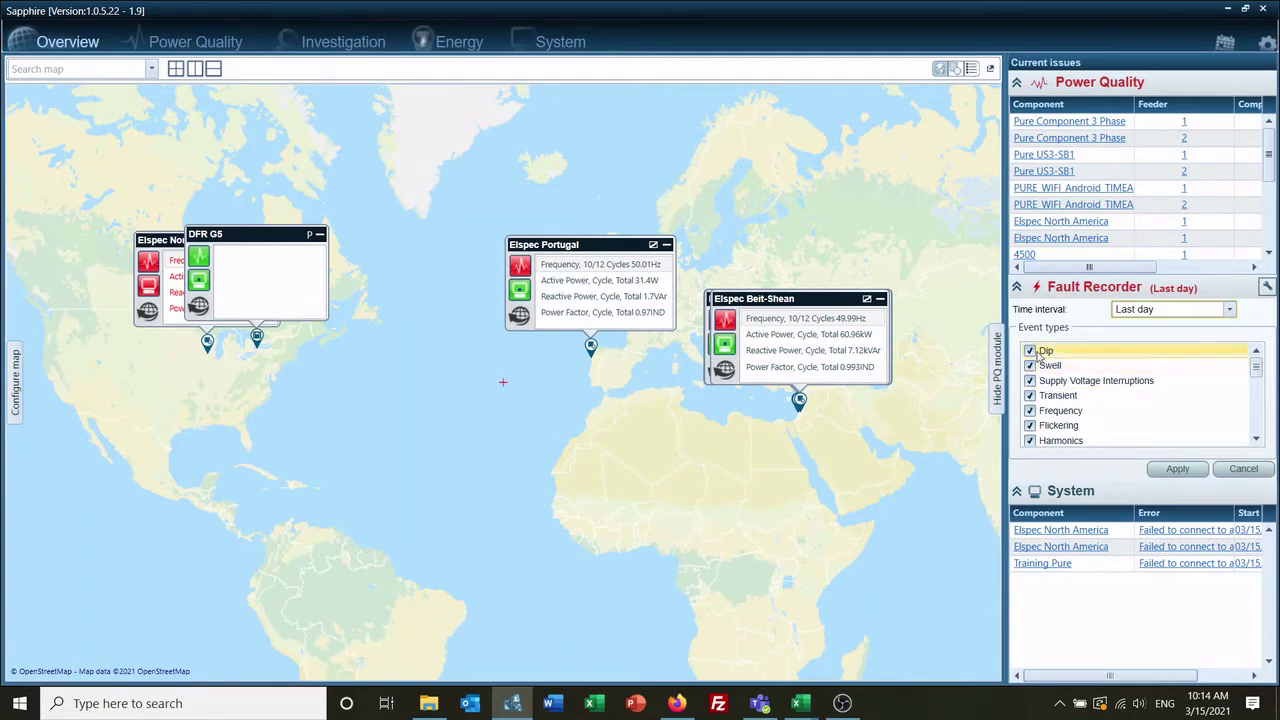
click(1266, 287)
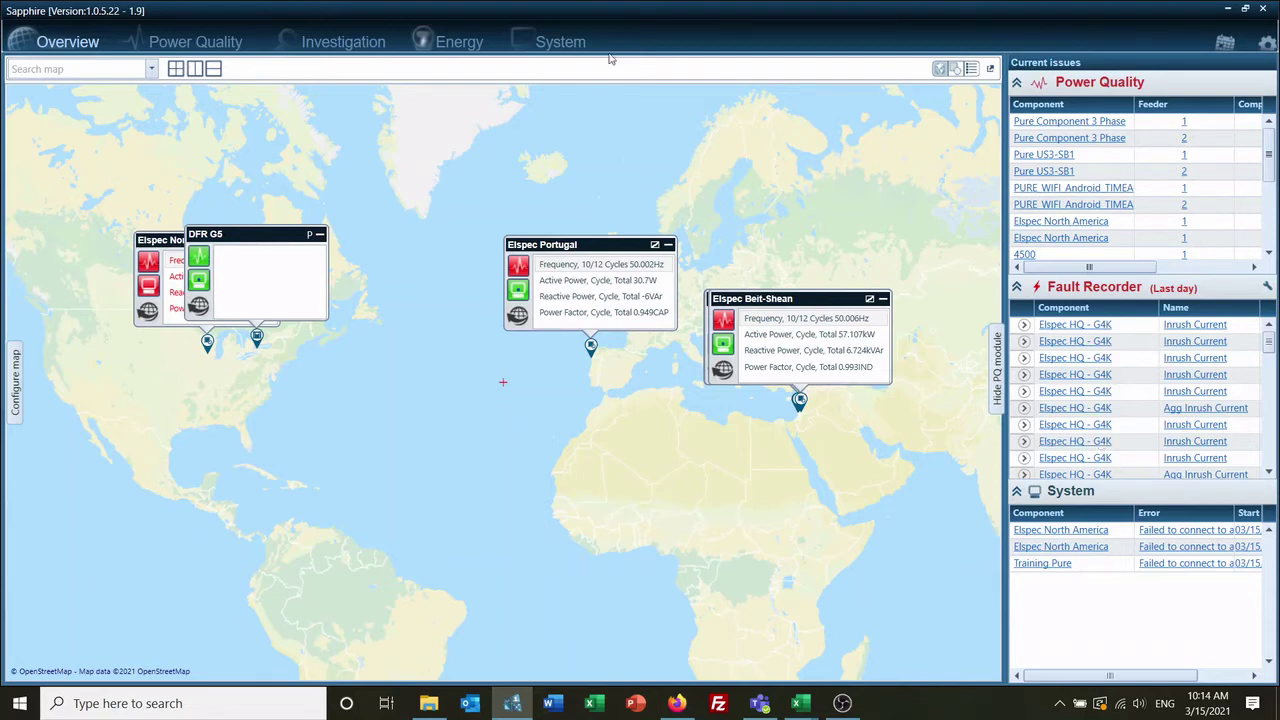
click(15, 390)
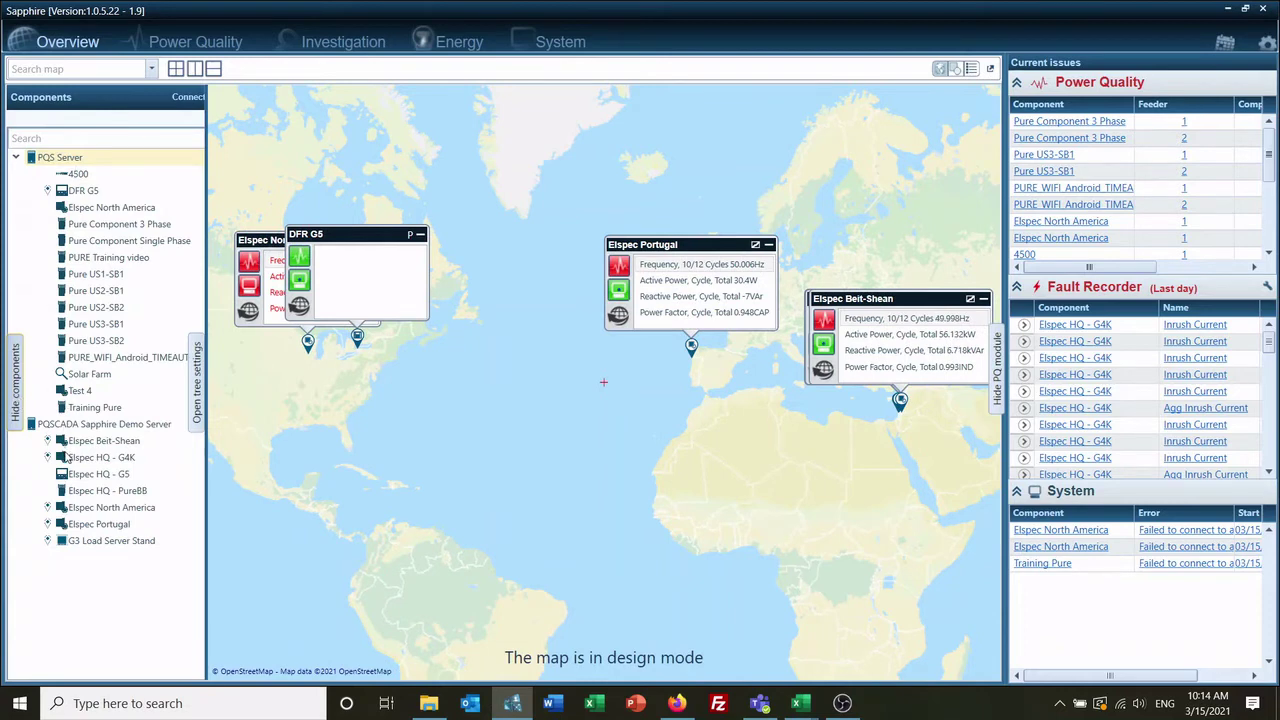
click(16, 385)
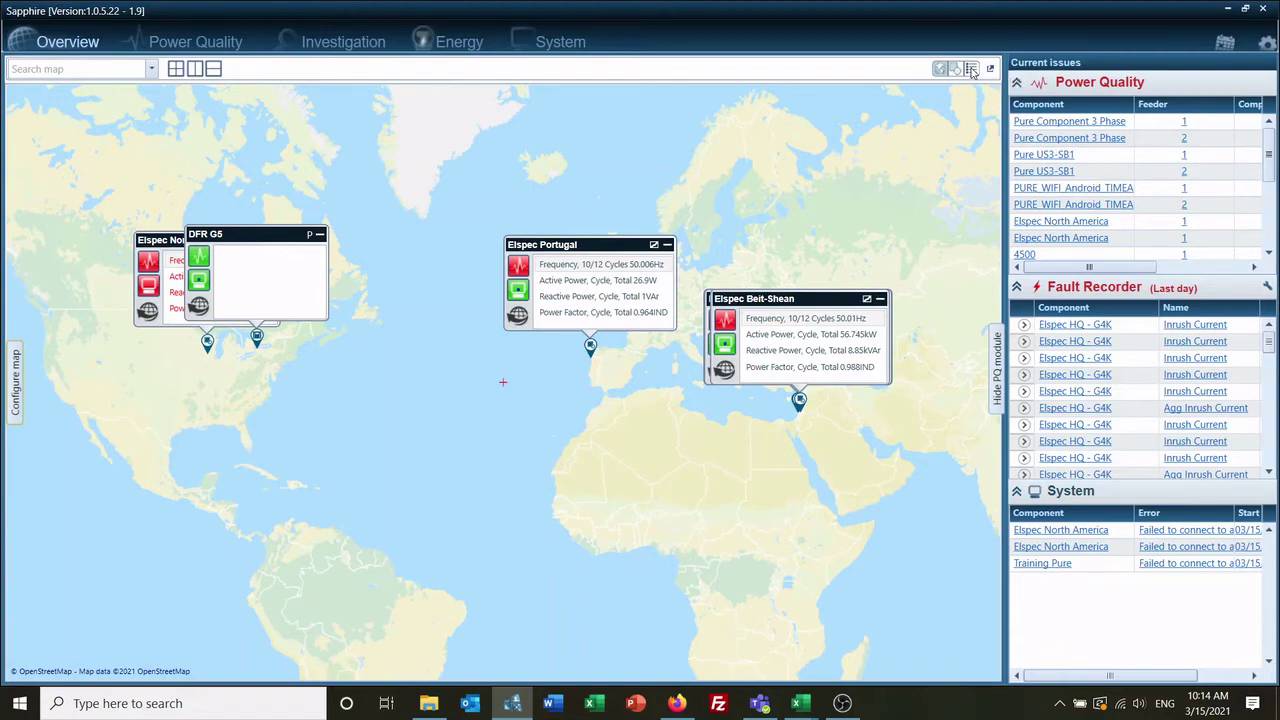
- Show the components list in the overview and collapse the Local Machine group
click(970, 69)
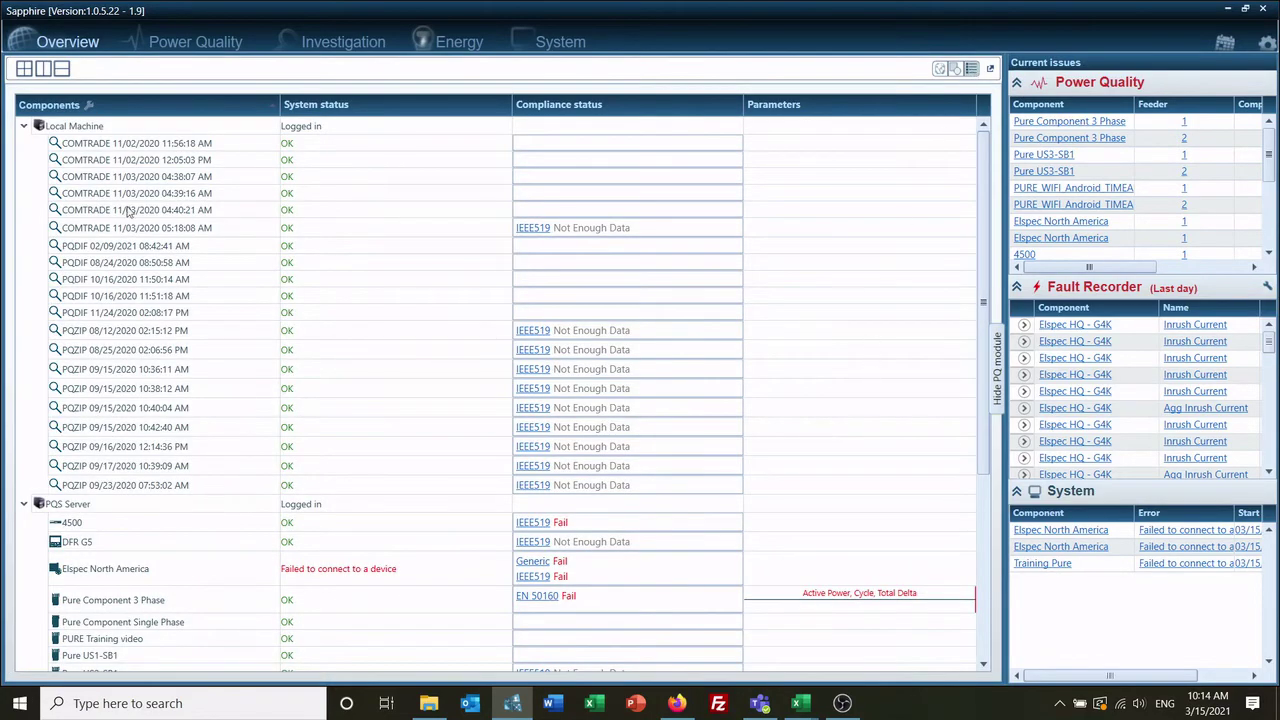
click(24, 126)
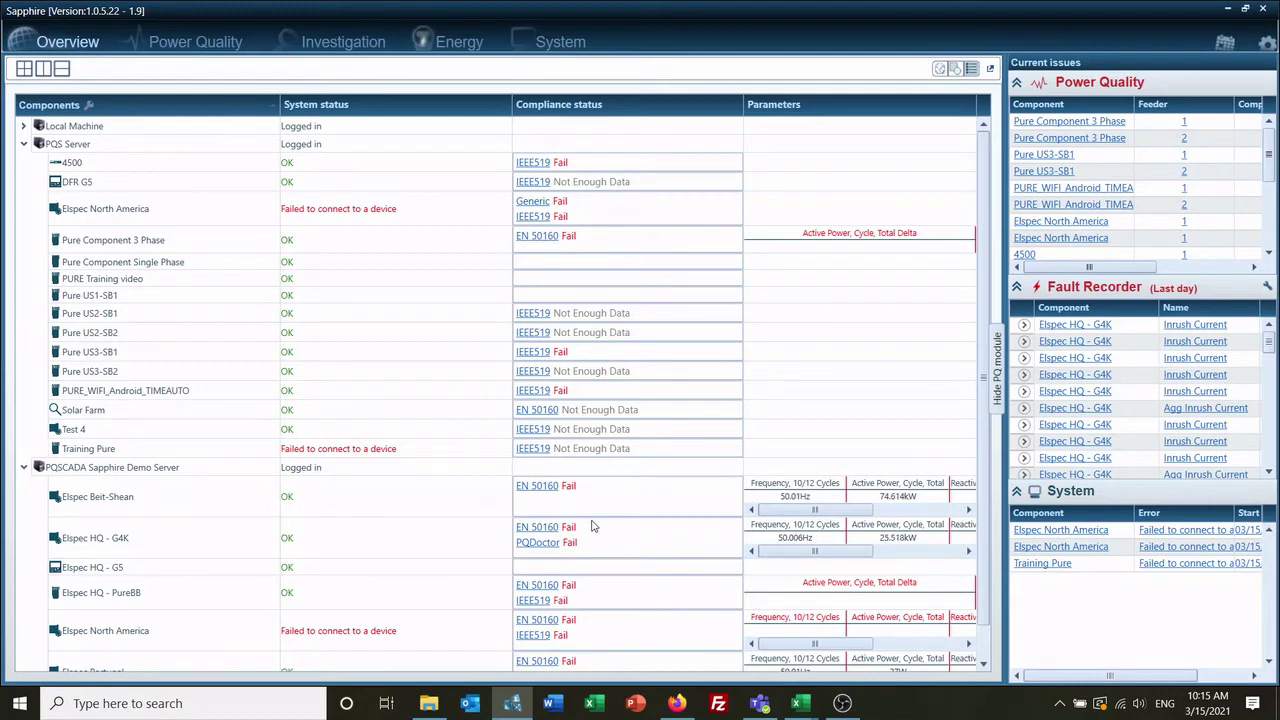
scroll(592, 526, down, 1)
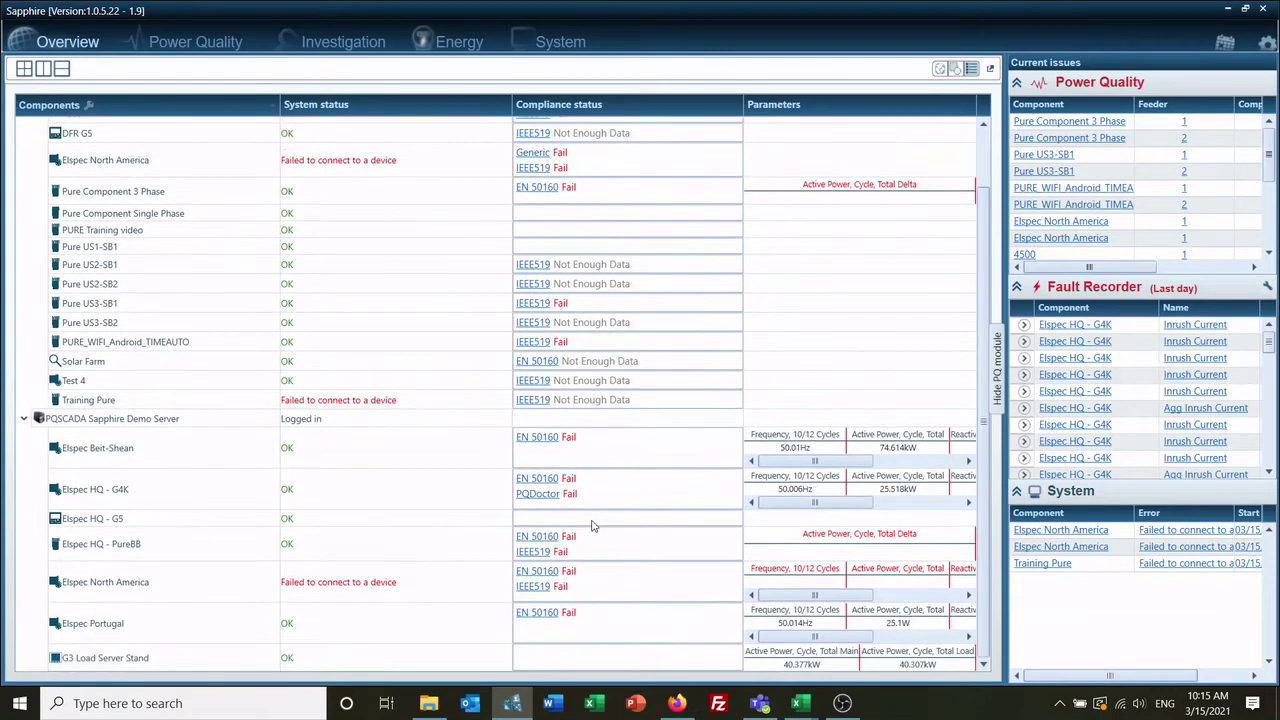
scroll(592, 526, up, 1)
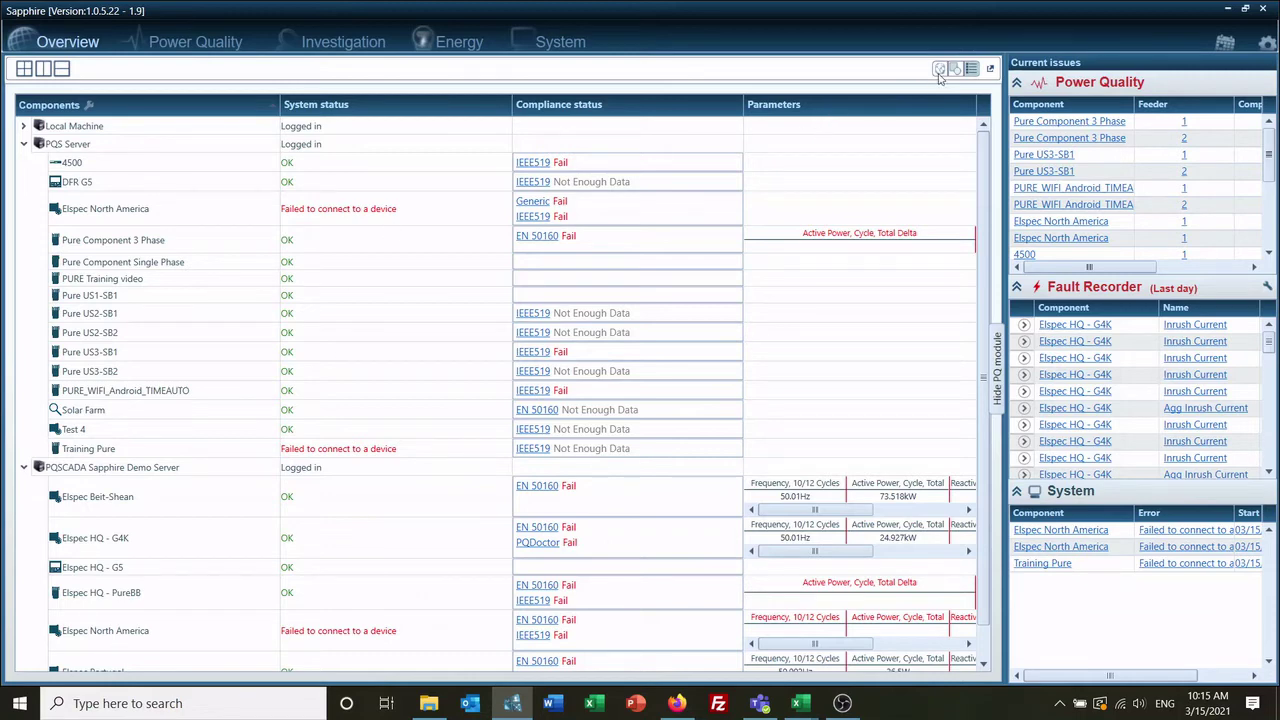
- Split the overview horizontally: world map on top, Cabinet1AutoCAD_2010_DWG line diagram below
click(940, 70)
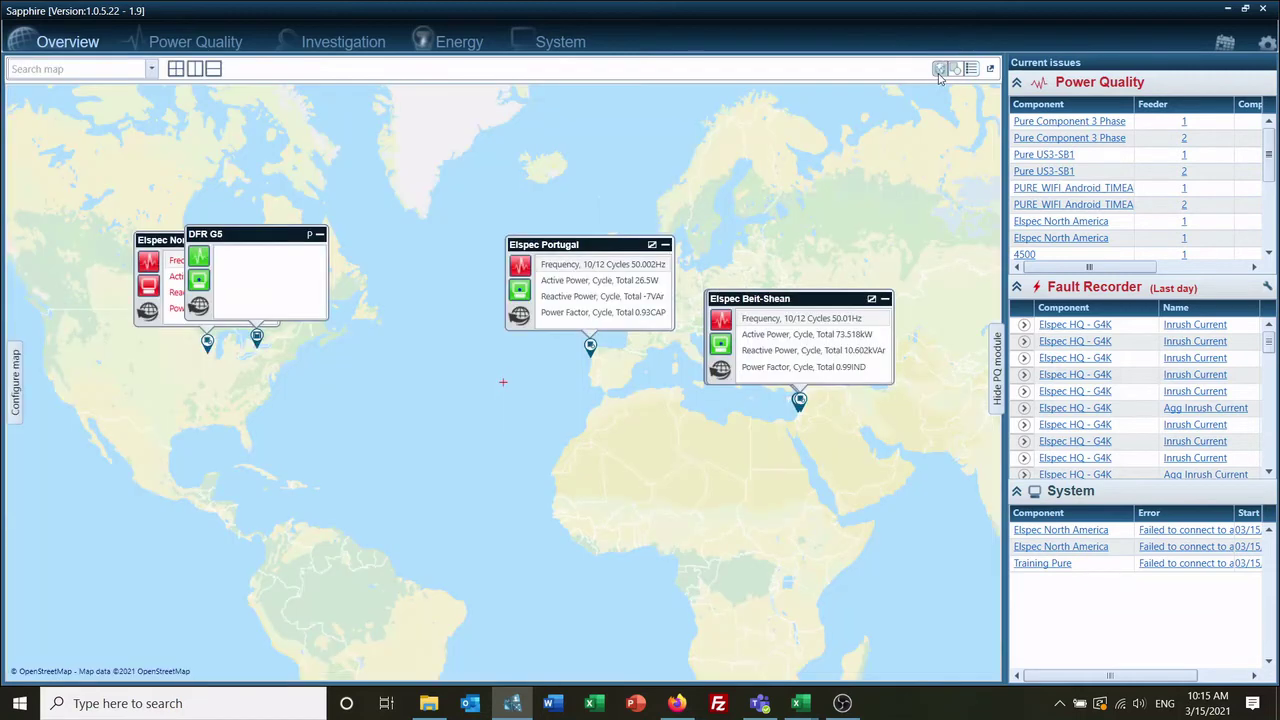
click(213, 69)
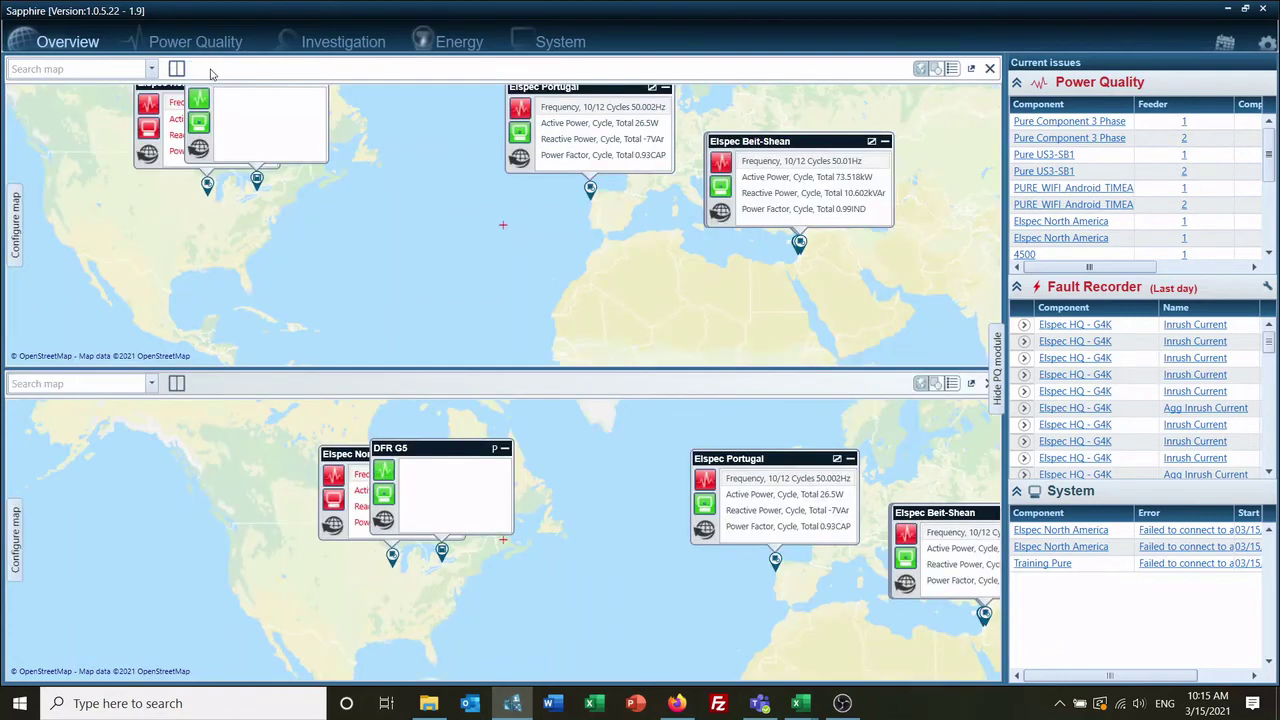
click(937, 385)
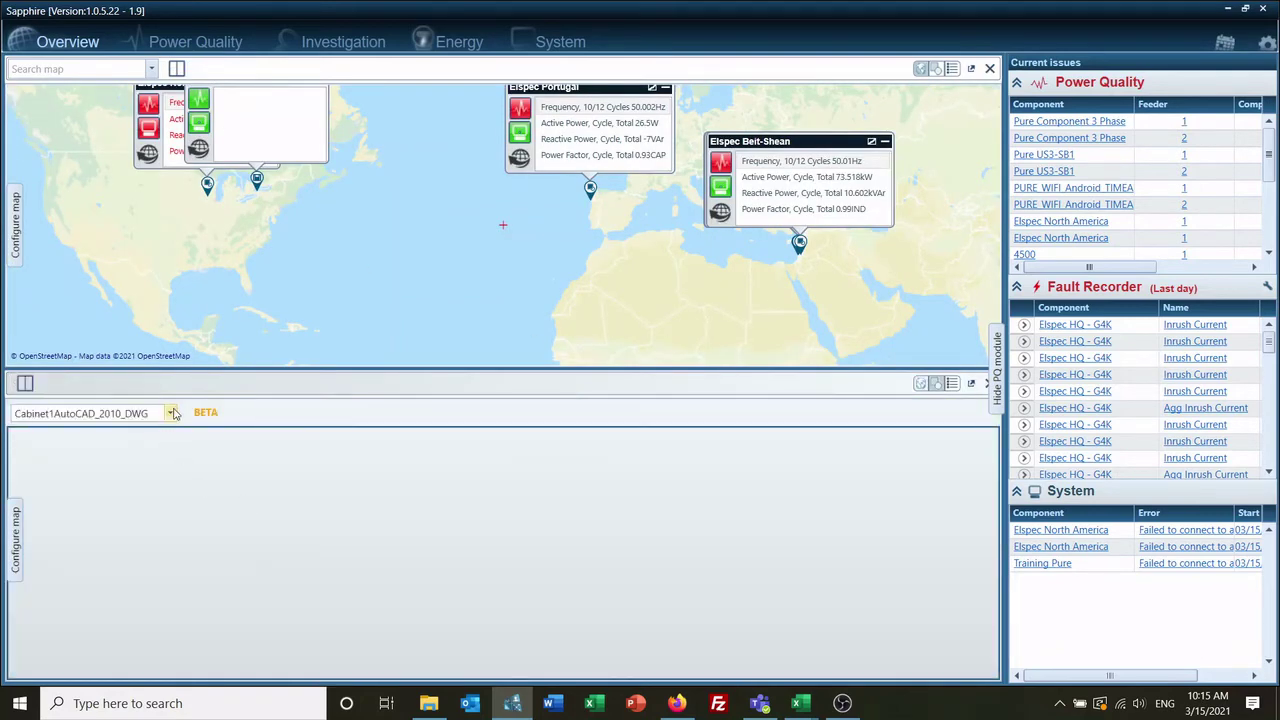
click(171, 414)
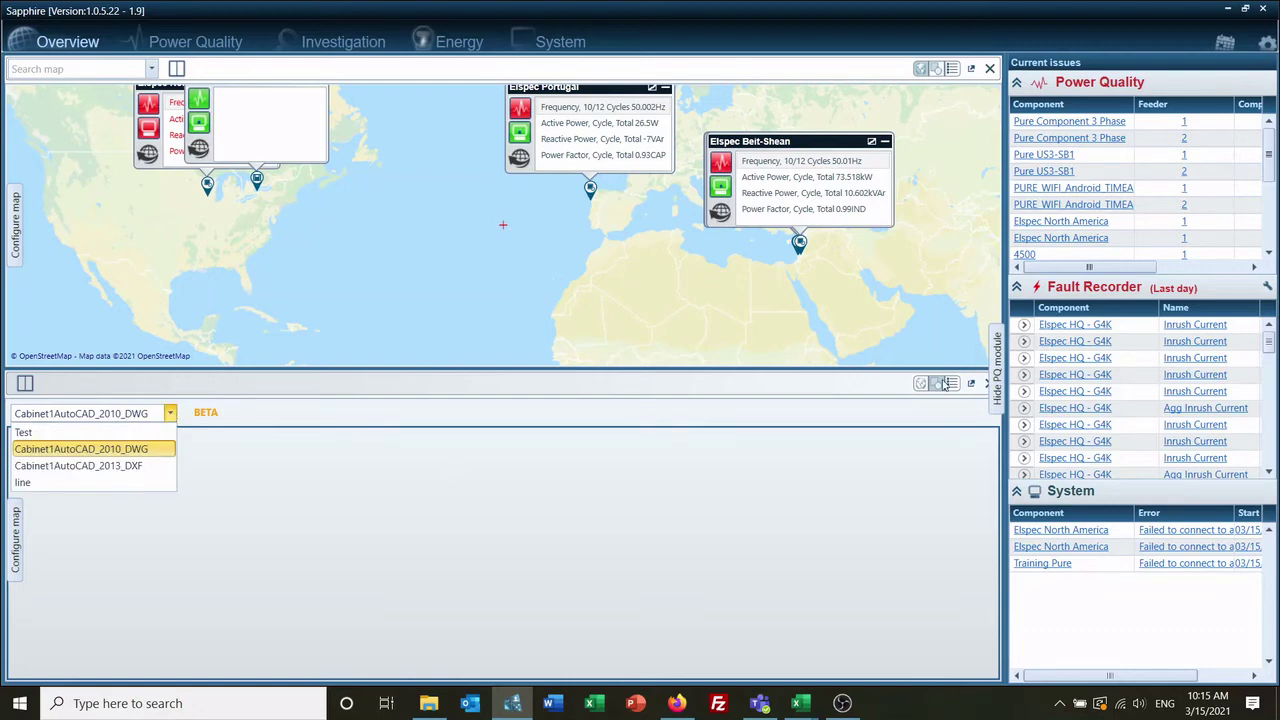
click(100, 450)
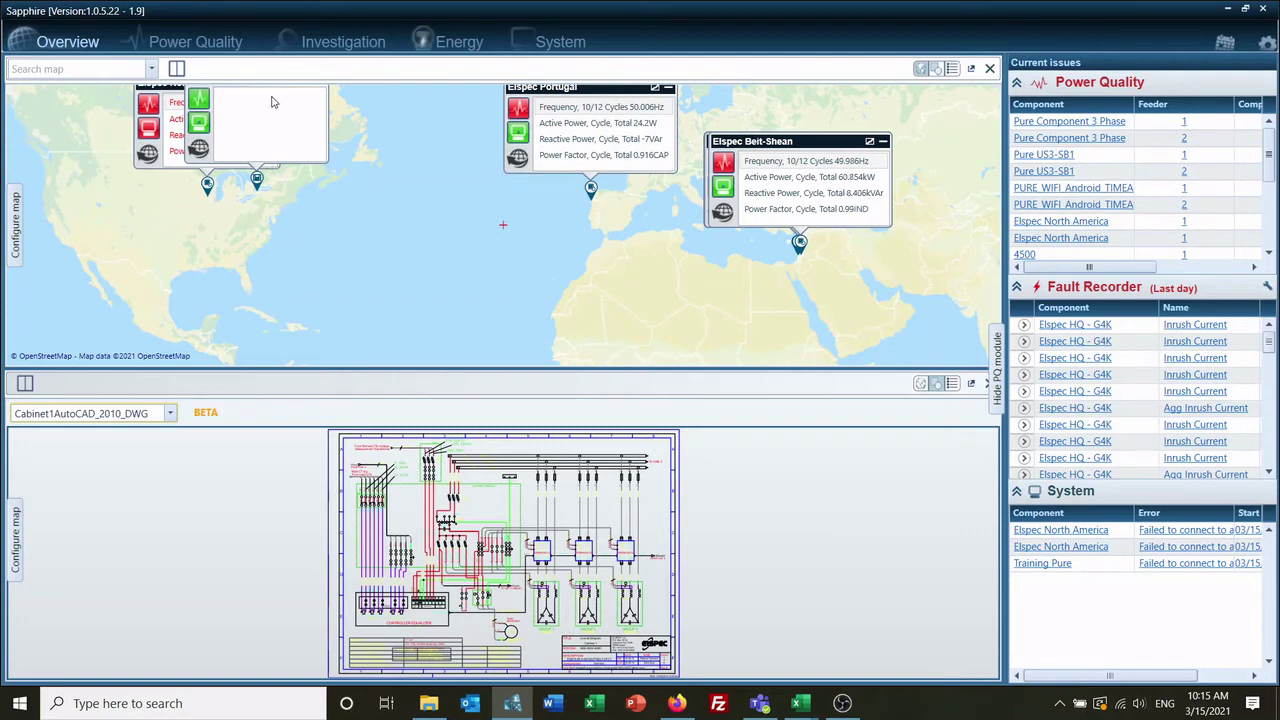
- Check the line diagram drawings available for the top pane, then return it to the world map
click(945, 68)
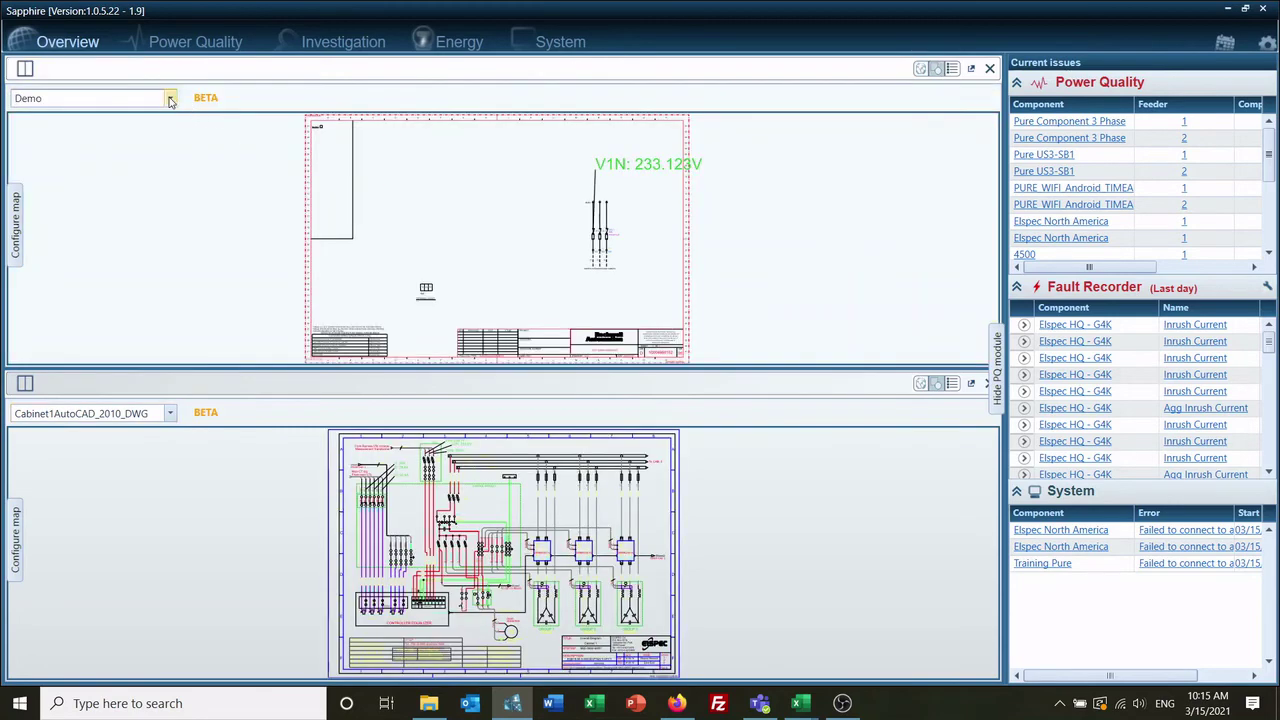
click(170, 99)
click(922, 69)
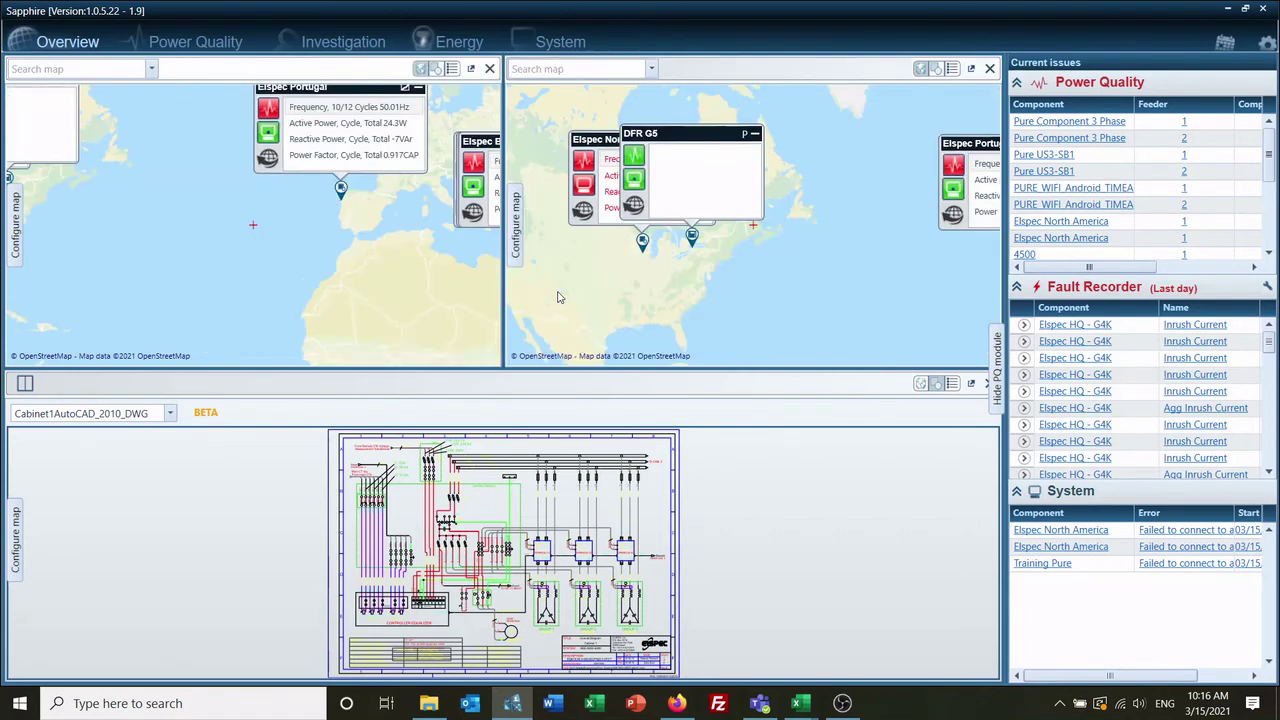
- Split the lower pane, close the extra drawing and map panes, and set the top-right pane to line diagram
click(27, 386)
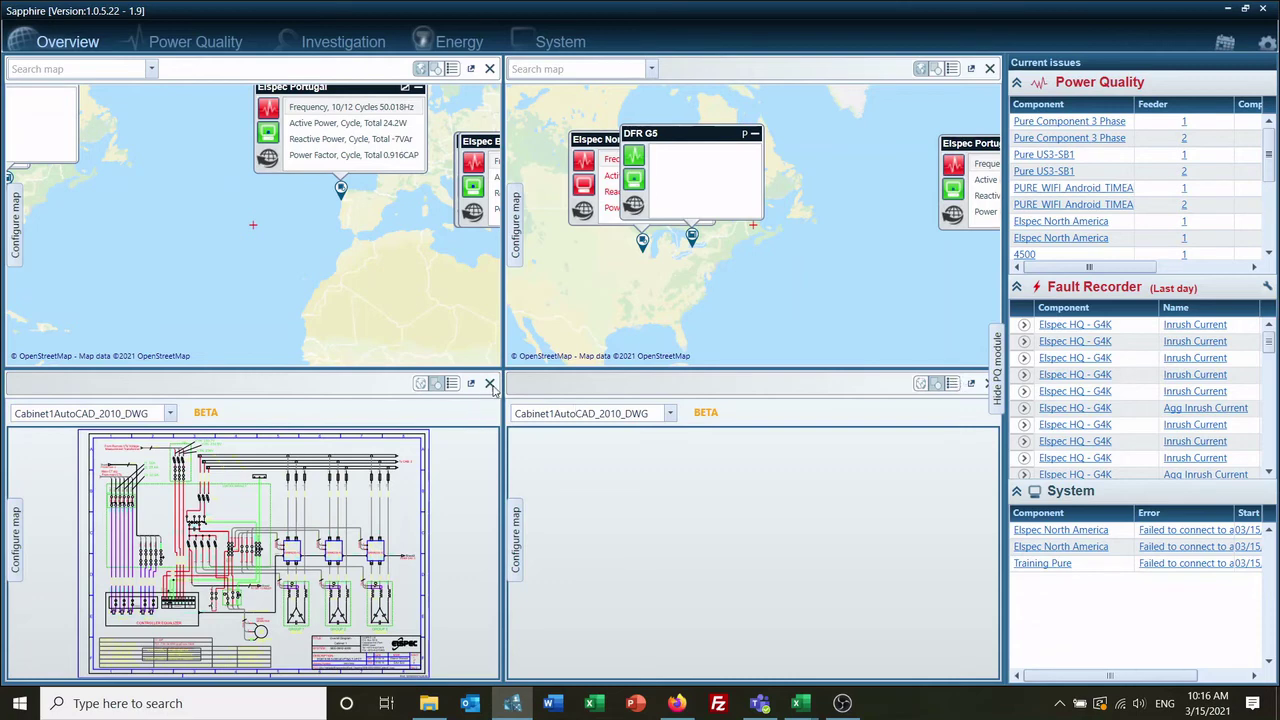
click(490, 384)
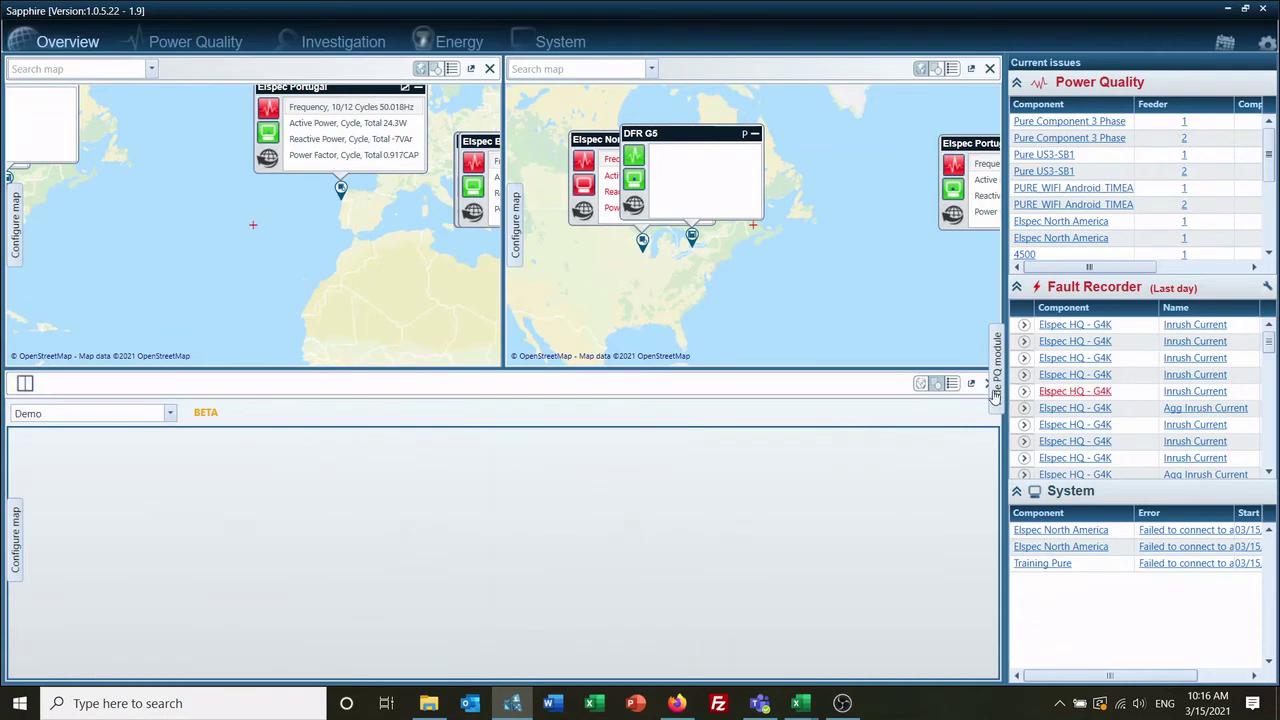
click(988, 384)
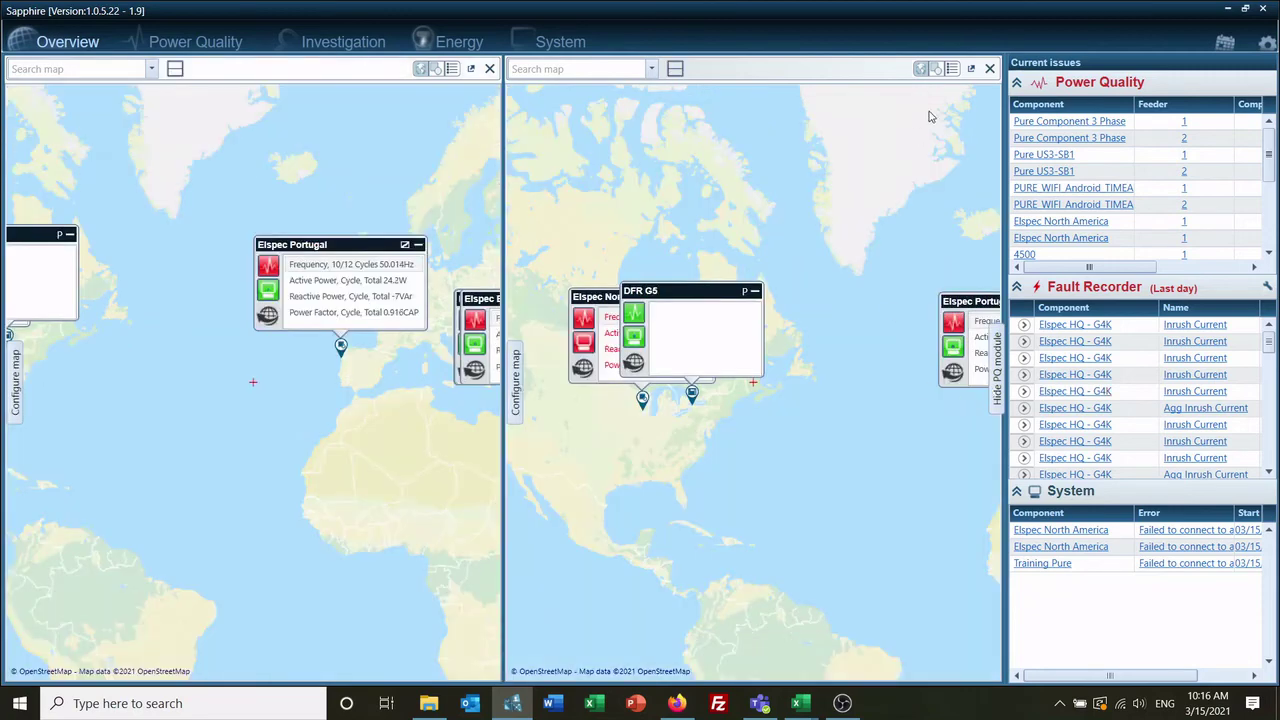
click(989, 69)
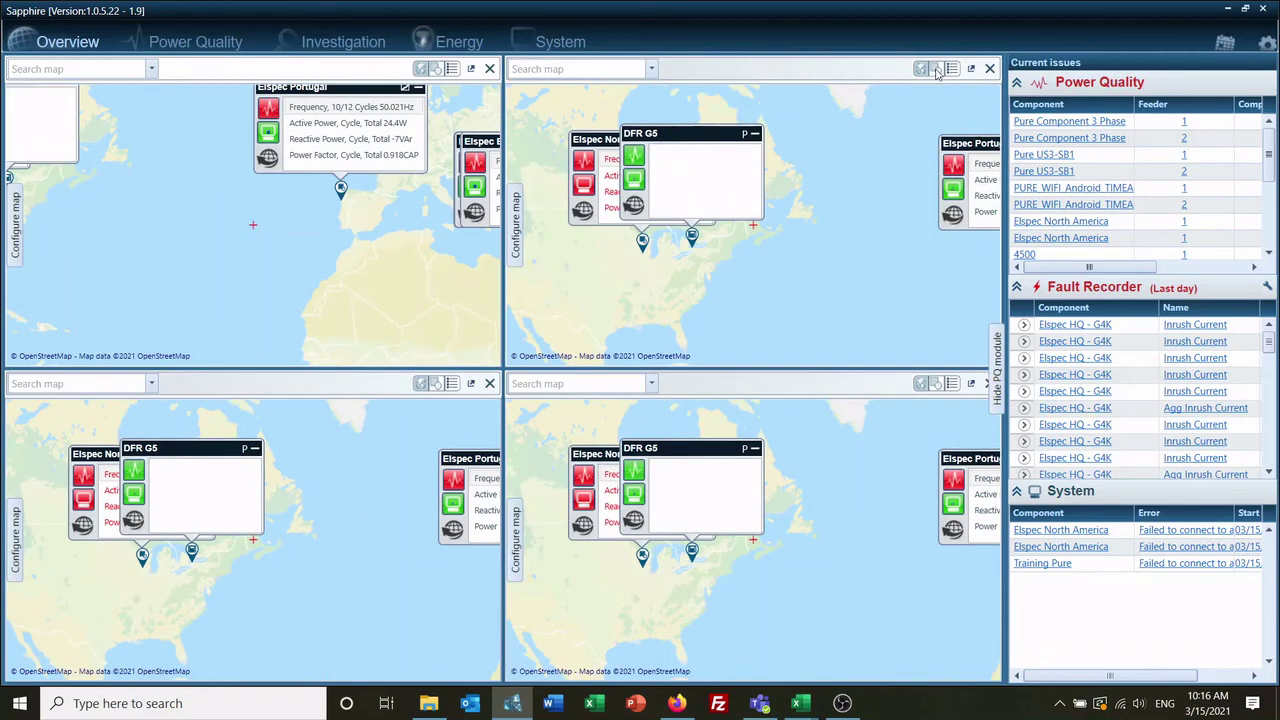
click(937, 69)
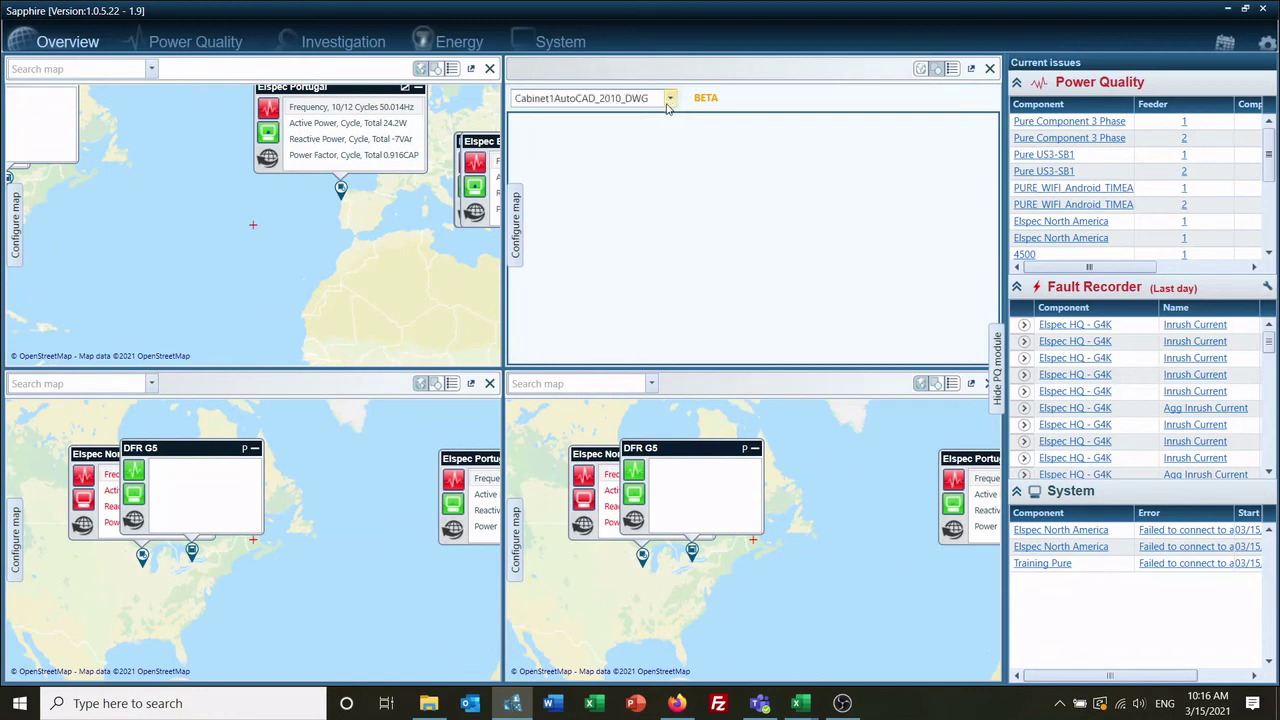
- Show the components list with system and compliance status in the bottom-left pane
click(452, 384)
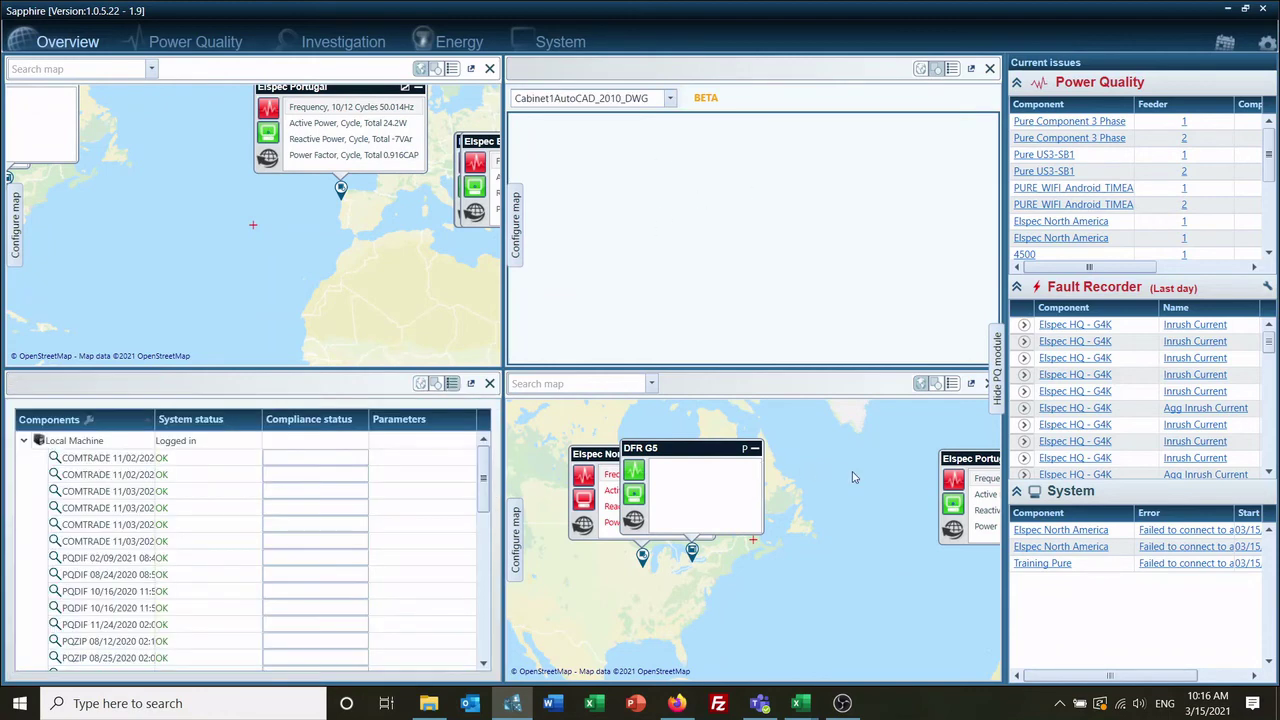